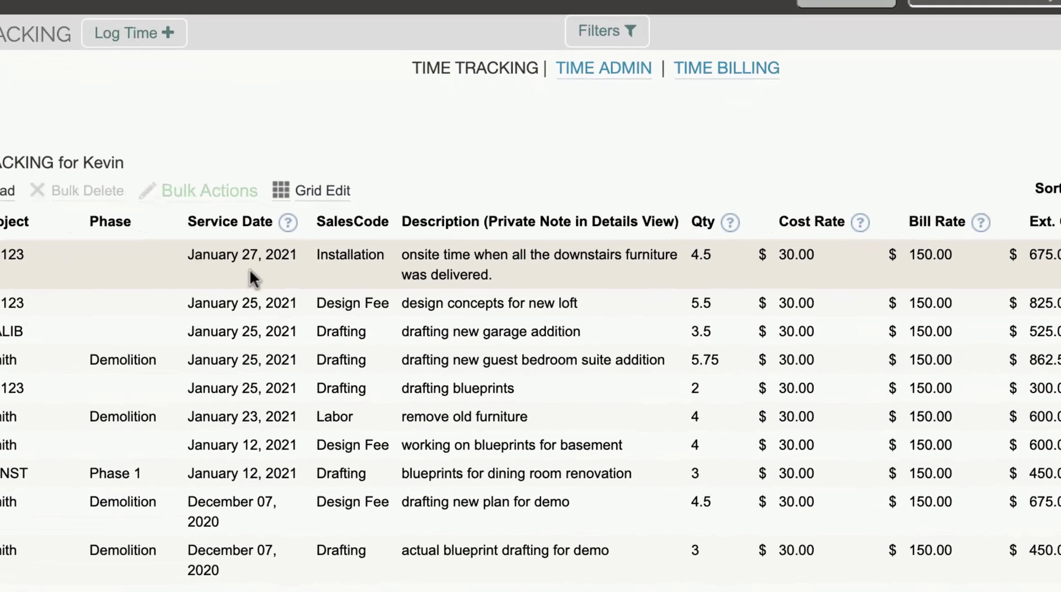
# Examine the SalesCode and description of the January 27, 2021 time entry
pyautogui.moveTo(296, 245); pyautogui.dragTo(366, 245)
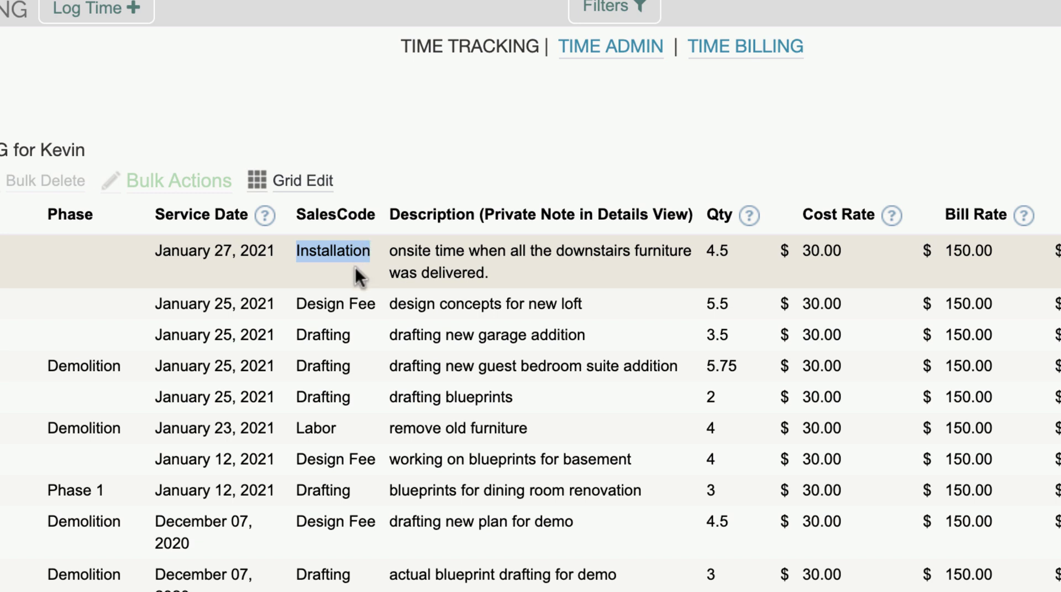
pyautogui.tripleClick(570, 268)
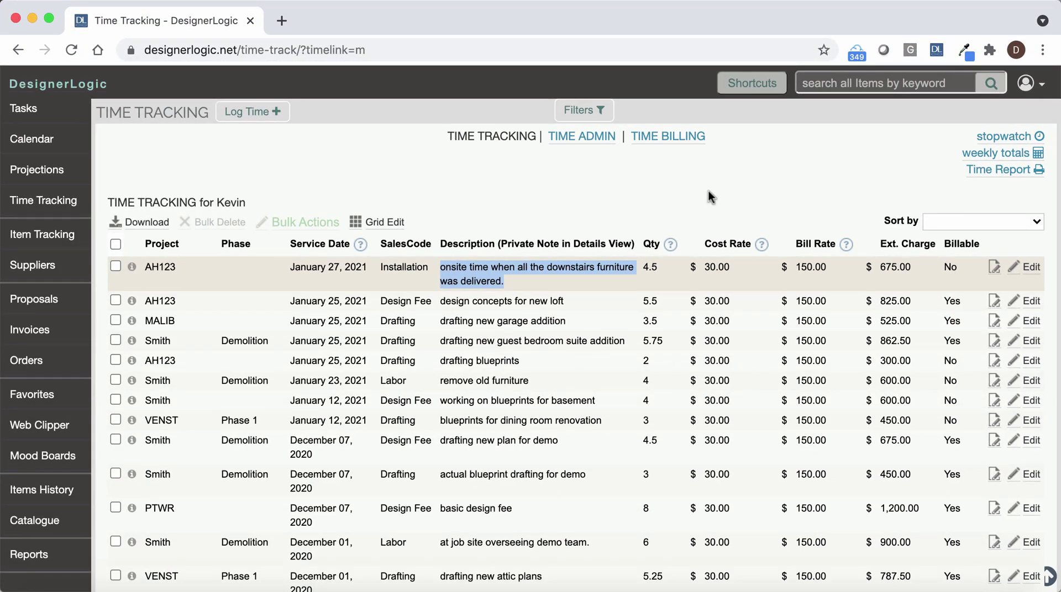
pyautogui.click(710, 197)
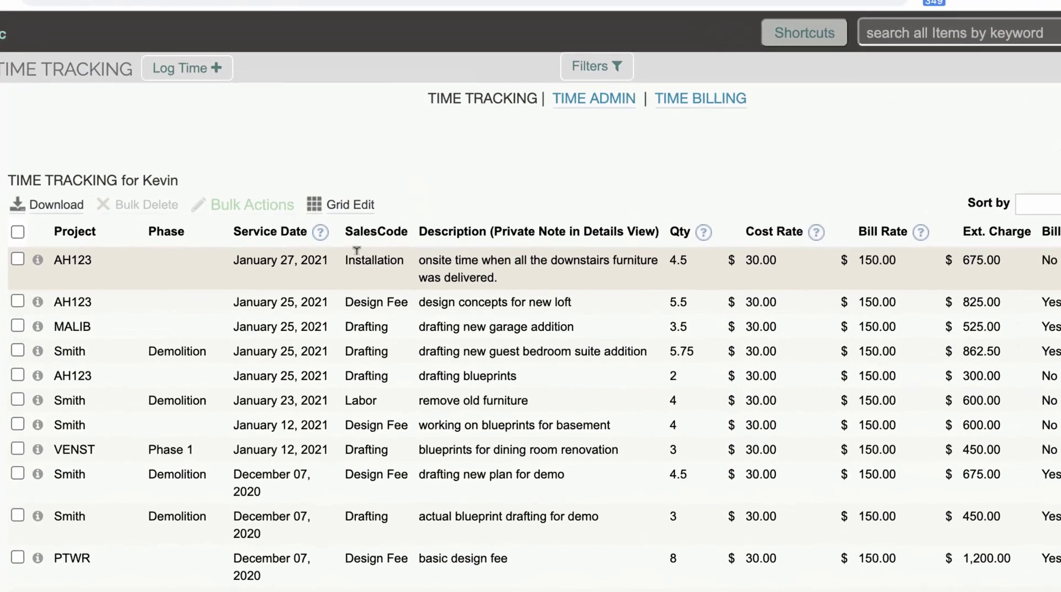
# Open the default settings to review the Time SalesCodes and their rates
pyautogui.click(1060, 29)
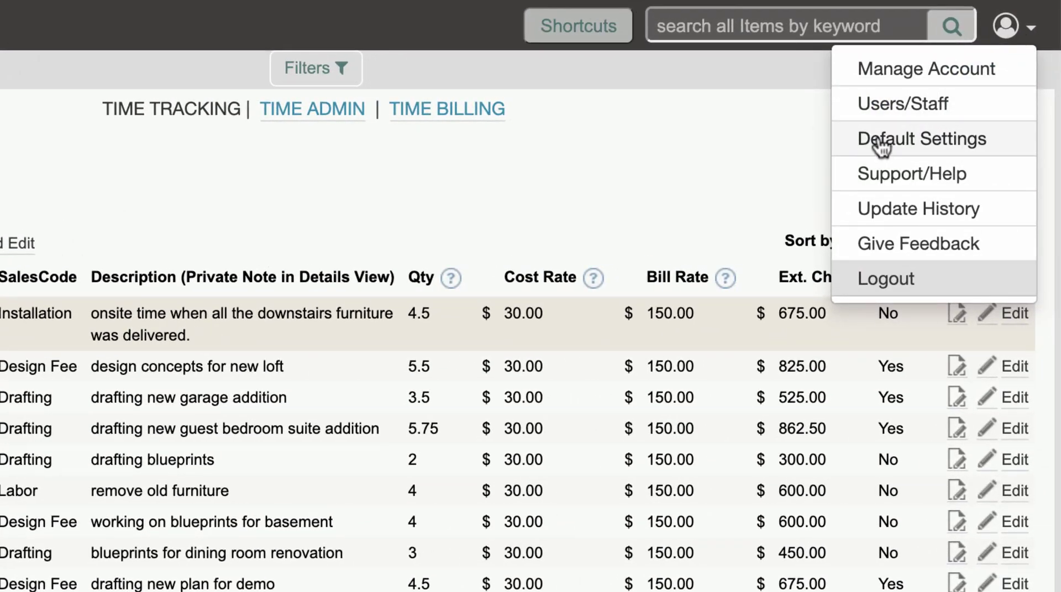
pyautogui.click(881, 144)
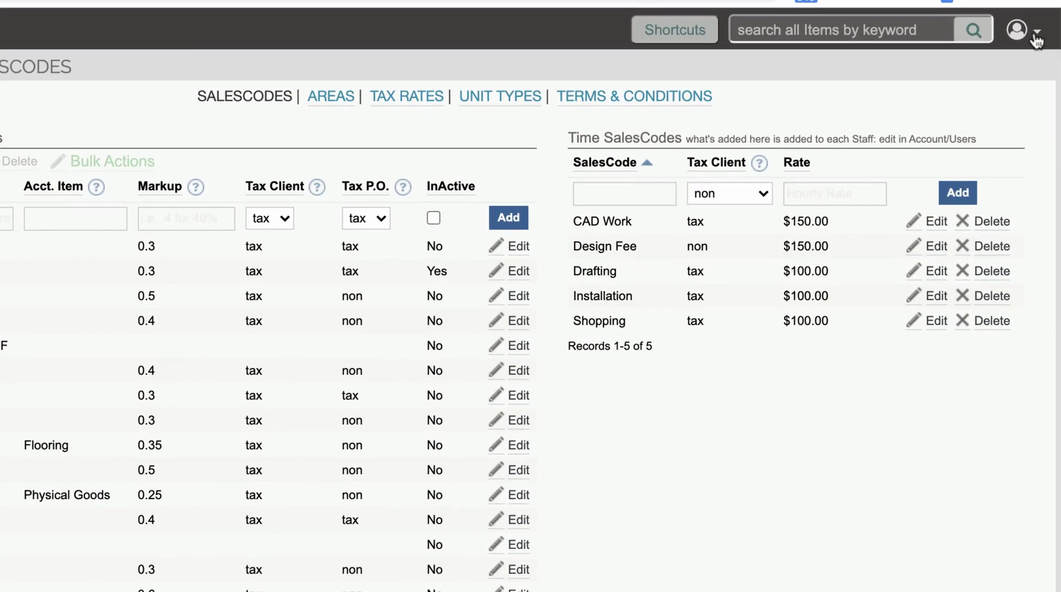
# Review the staff time billing SalesCodes and rates in Users/Staff, filtered to the second listed staff member
pyautogui.click(1026, 80)
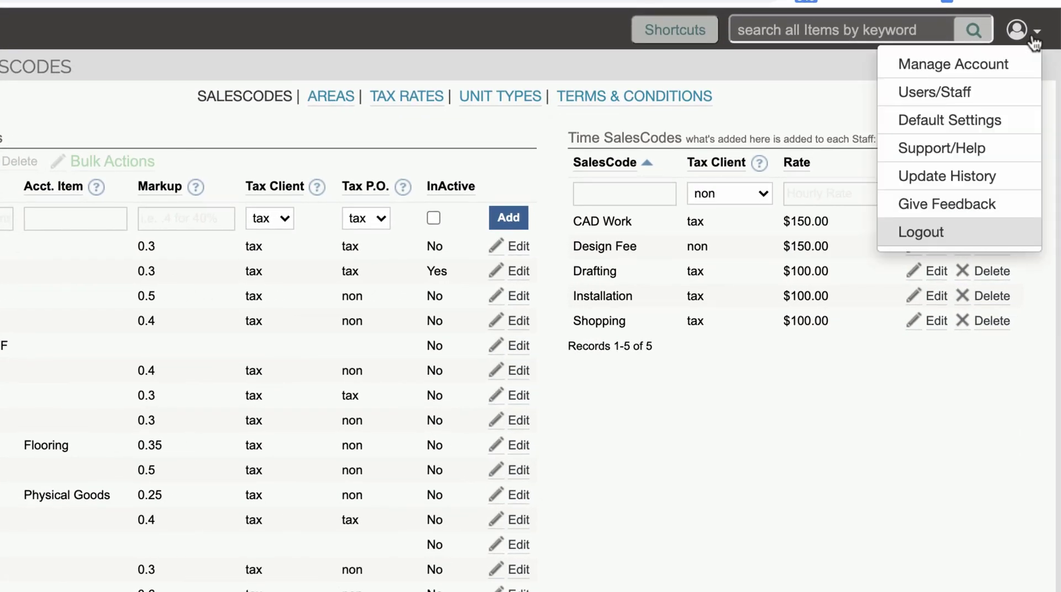
pyautogui.click(923, 97)
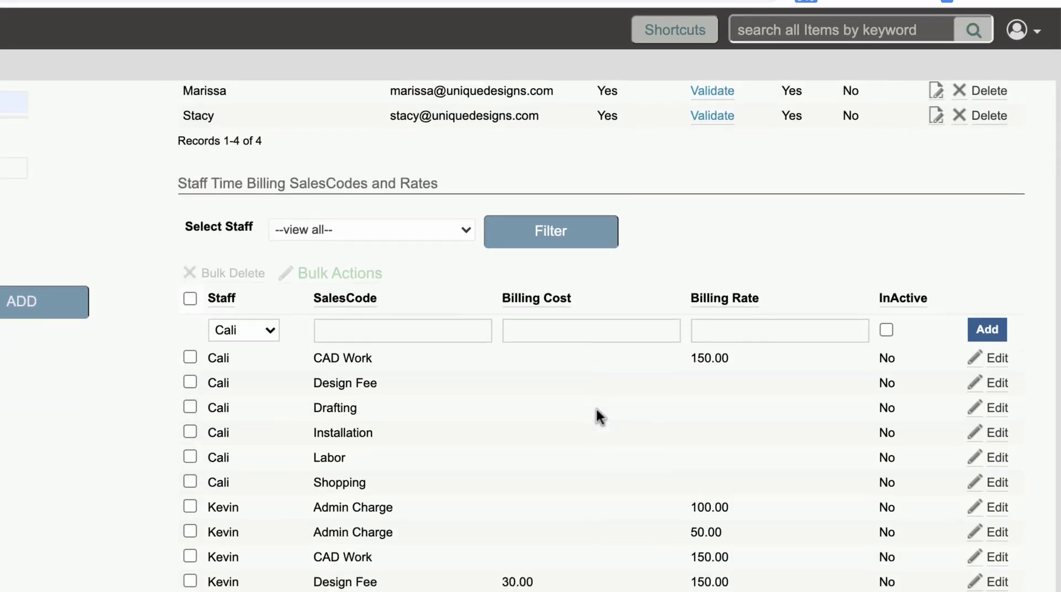
pyautogui.scroll(-4, 596, 412)
pyautogui.scroll(1, 301, 165)
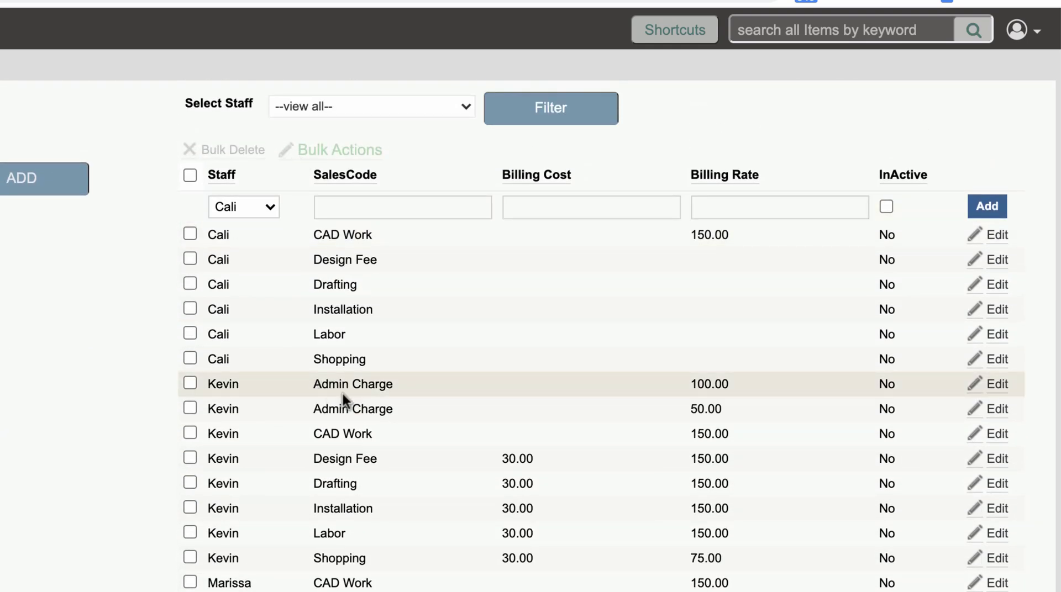
pyautogui.scroll(-1, 323, 102)
pyautogui.click(326, 100)
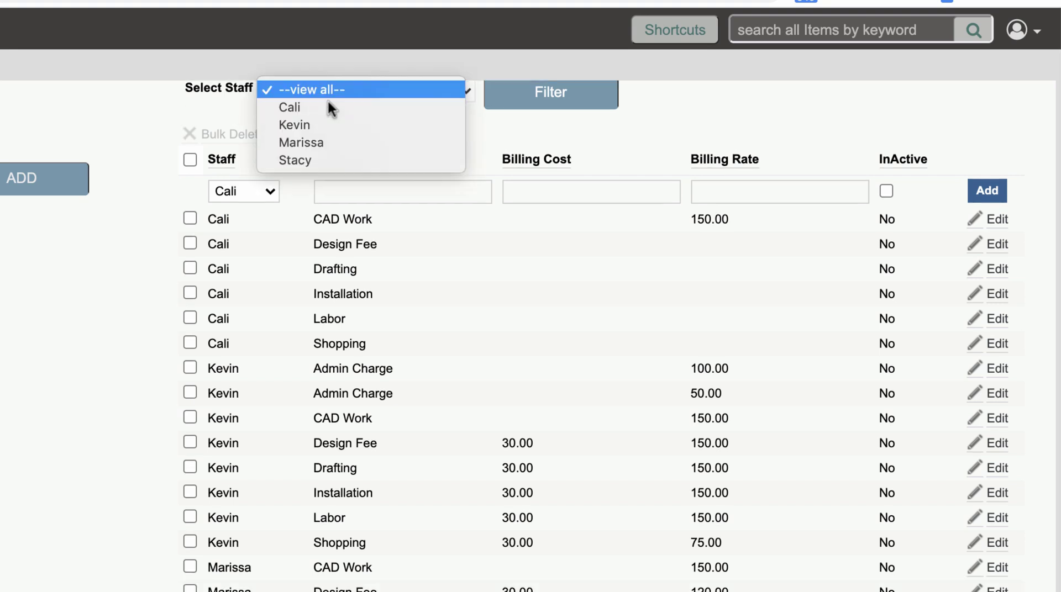
pyautogui.click(334, 124)
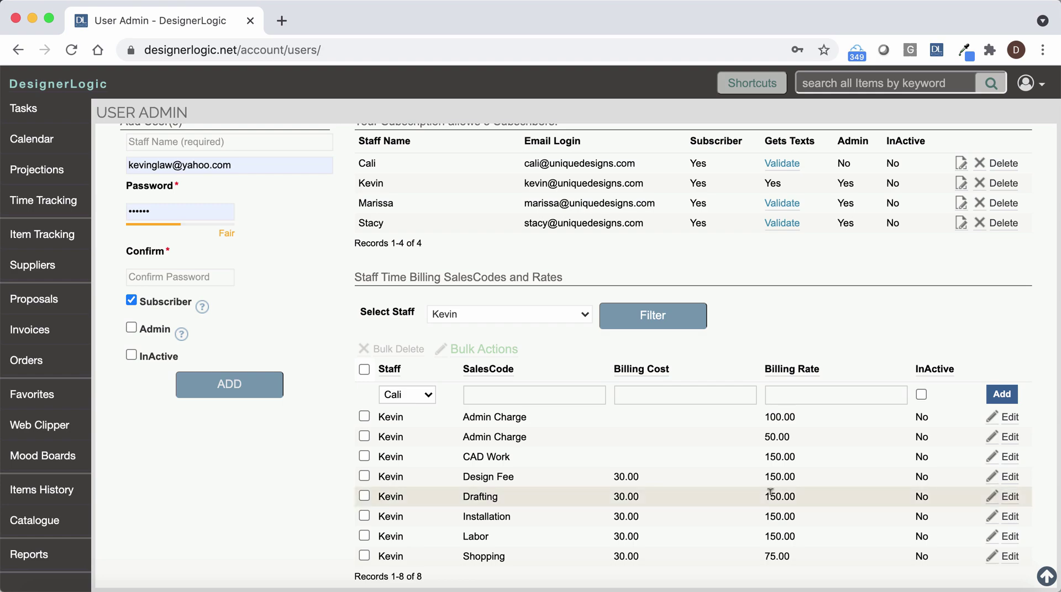
# Return to Time Tracking, open a new time entry form to review its fields, and cancel it
pyautogui.click(28, 198)
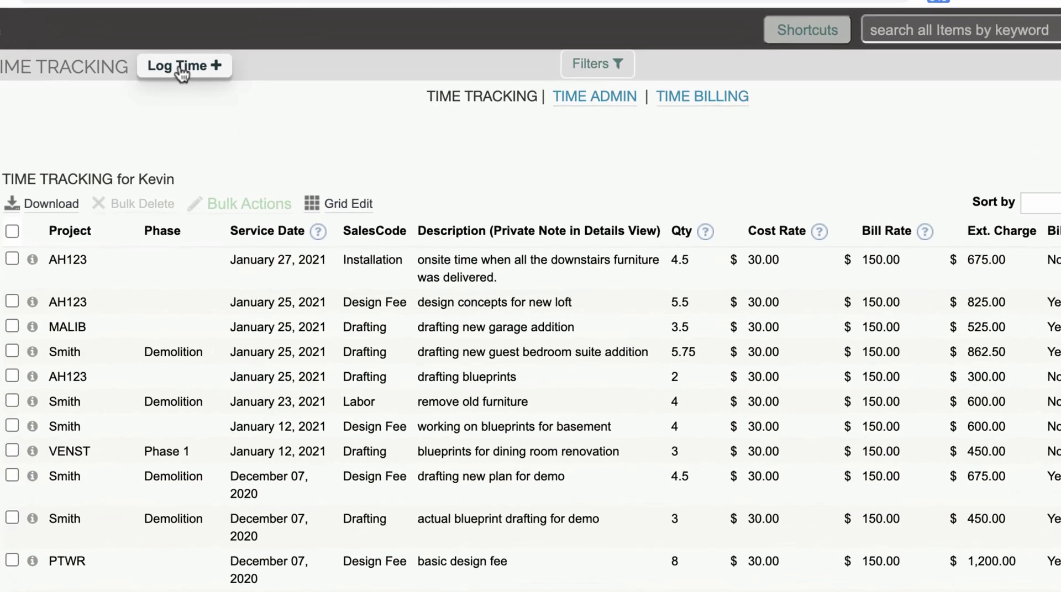
pyautogui.click(187, 69)
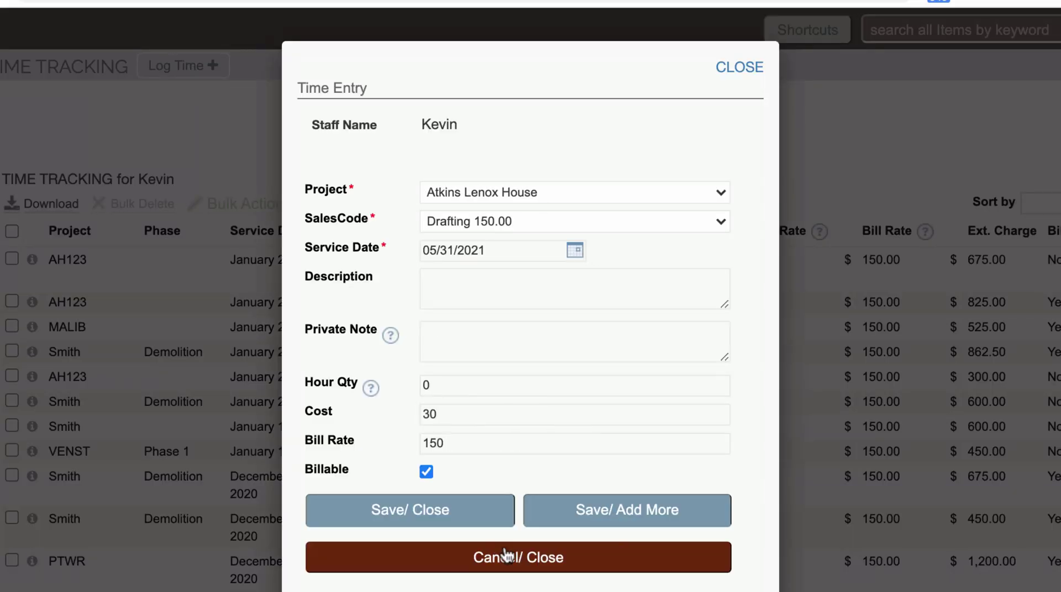
pyautogui.click(511, 558)
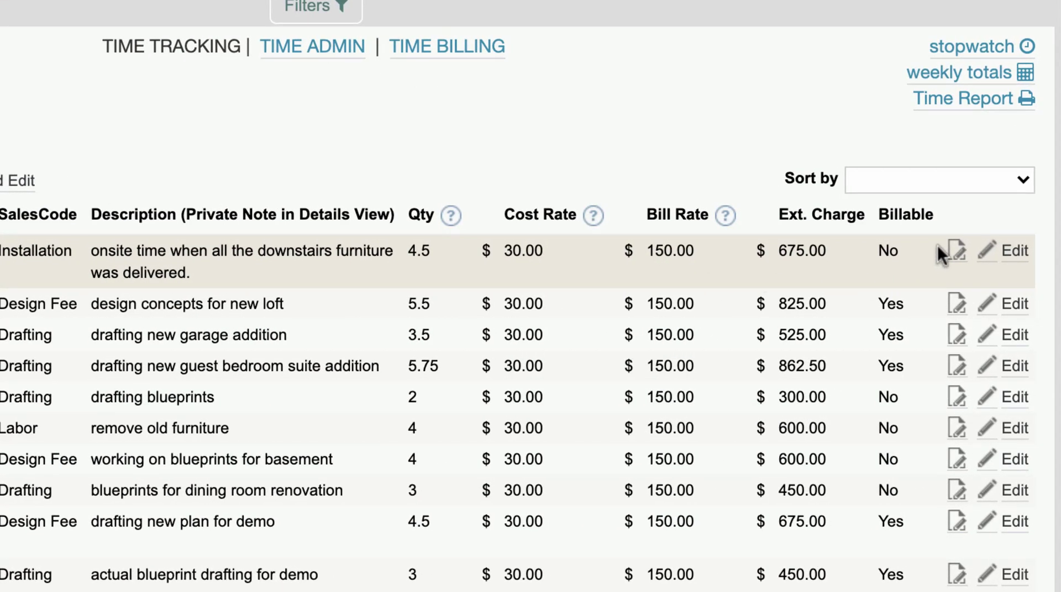
# View the January 27, 2021 installation entry's details, and open its row for inline editing and update it
pyautogui.click(957, 251)
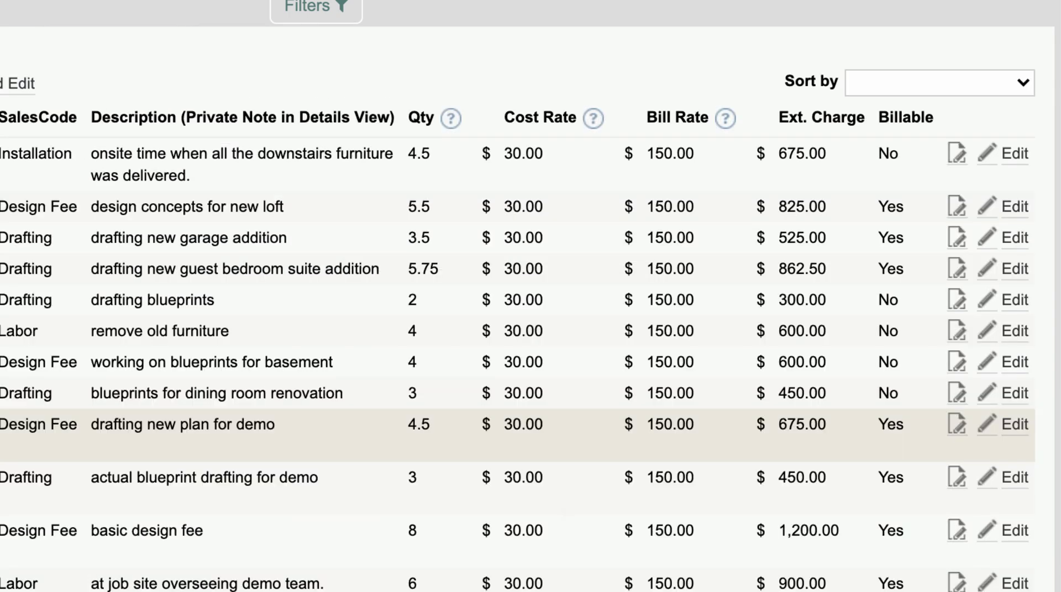
pyautogui.click(1013, 157)
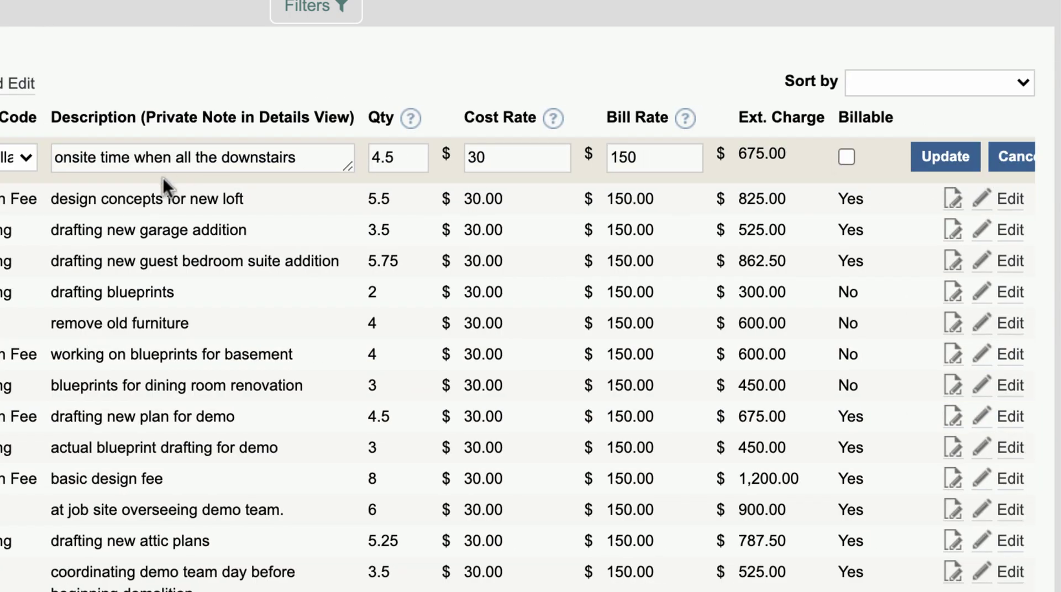
pyautogui.click(938, 161)
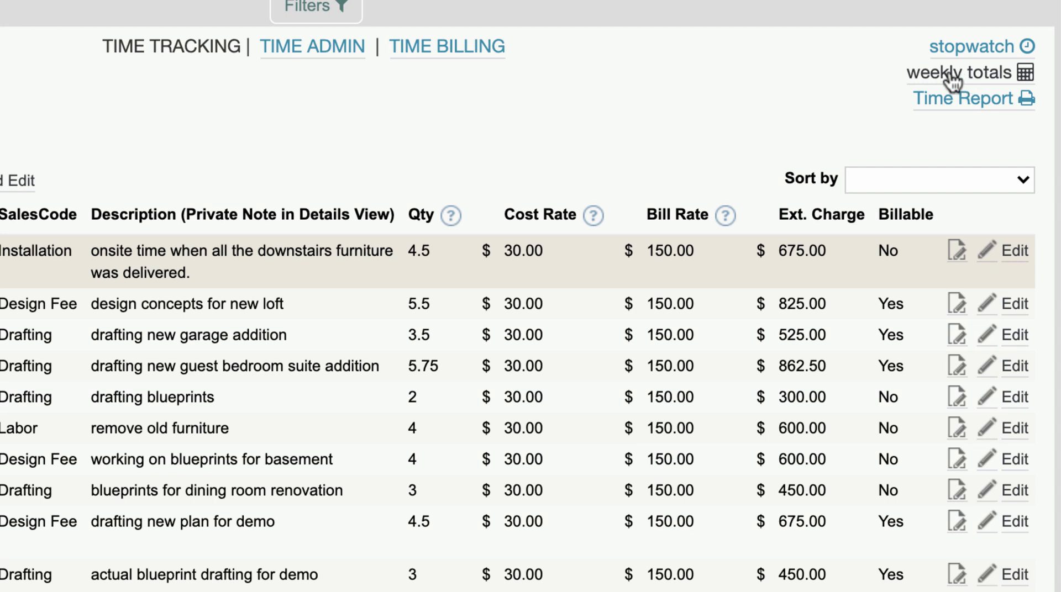
# Open the Time Report, expand the BUMO project's time charges, and close the report
pyautogui.click(976, 101)
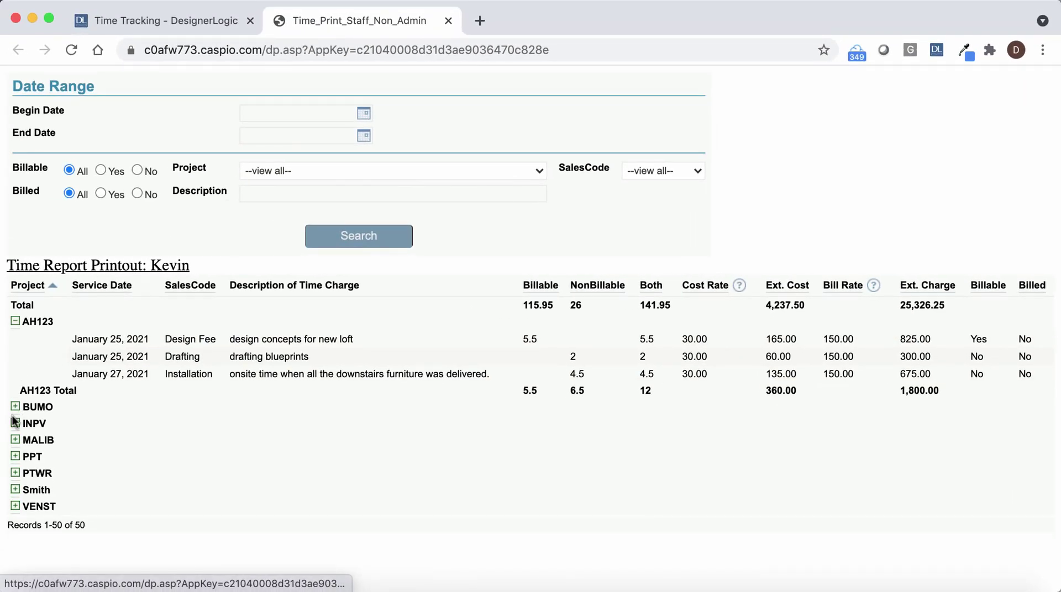
pyautogui.click(15, 408)
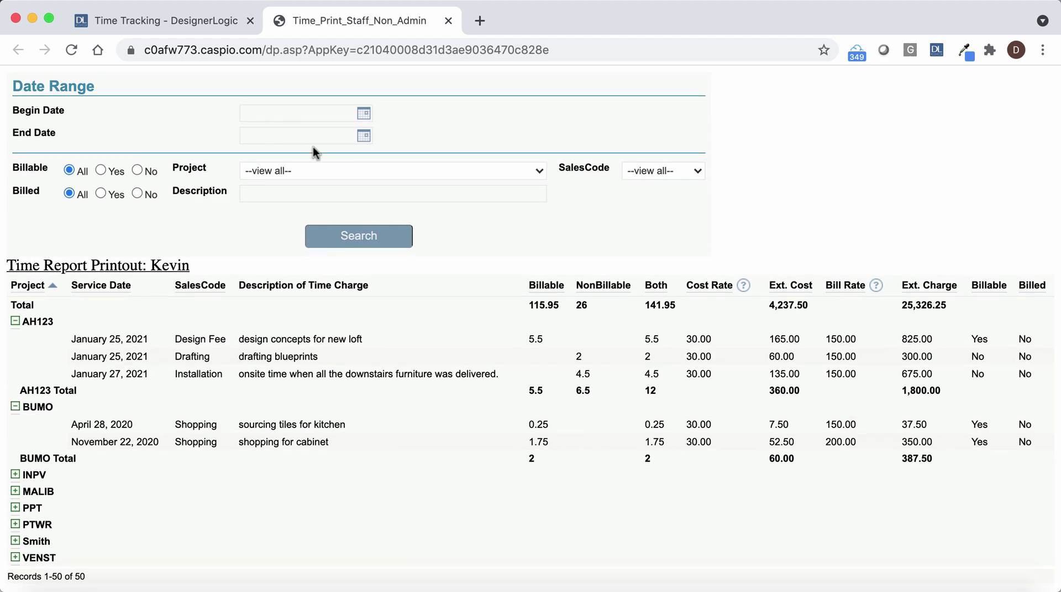
pyautogui.click(448, 20)
# Check the available time tracking filters and browse all staff time entries in Time Admin
pyautogui.click(578, 105)
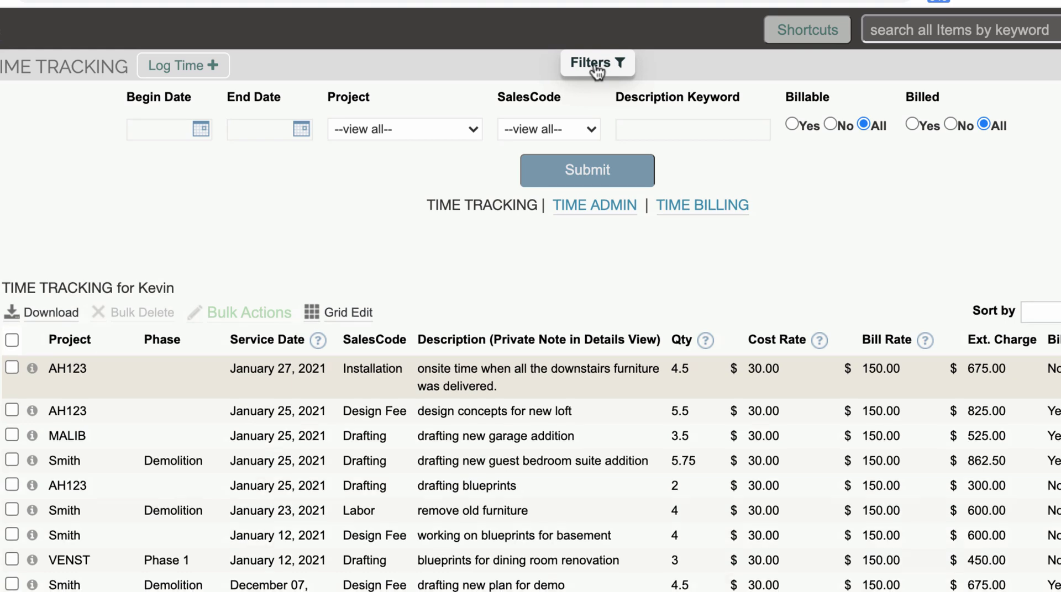
pyautogui.click(596, 66)
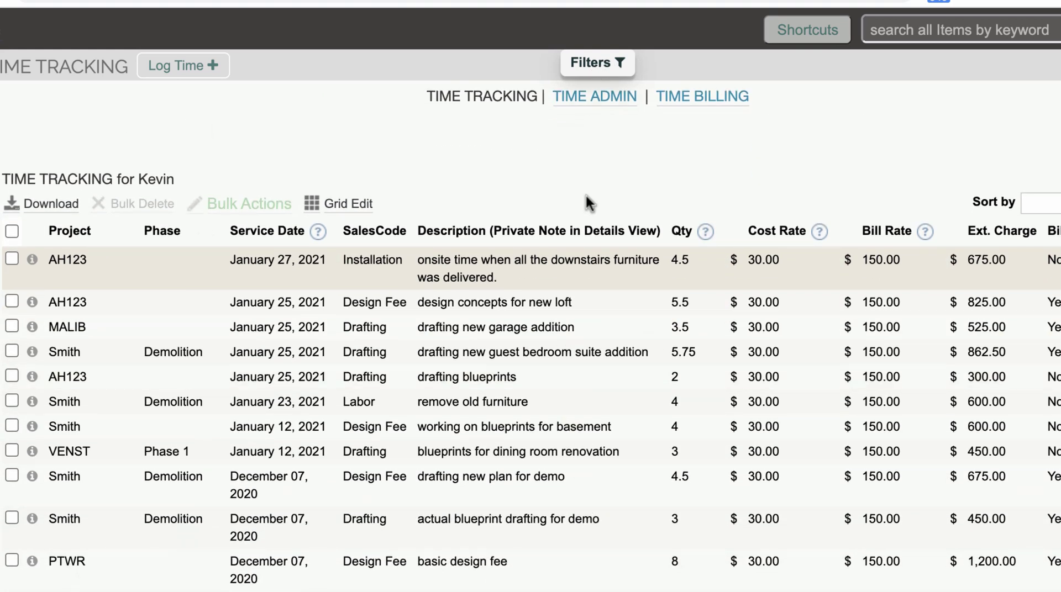
pyautogui.click(599, 105)
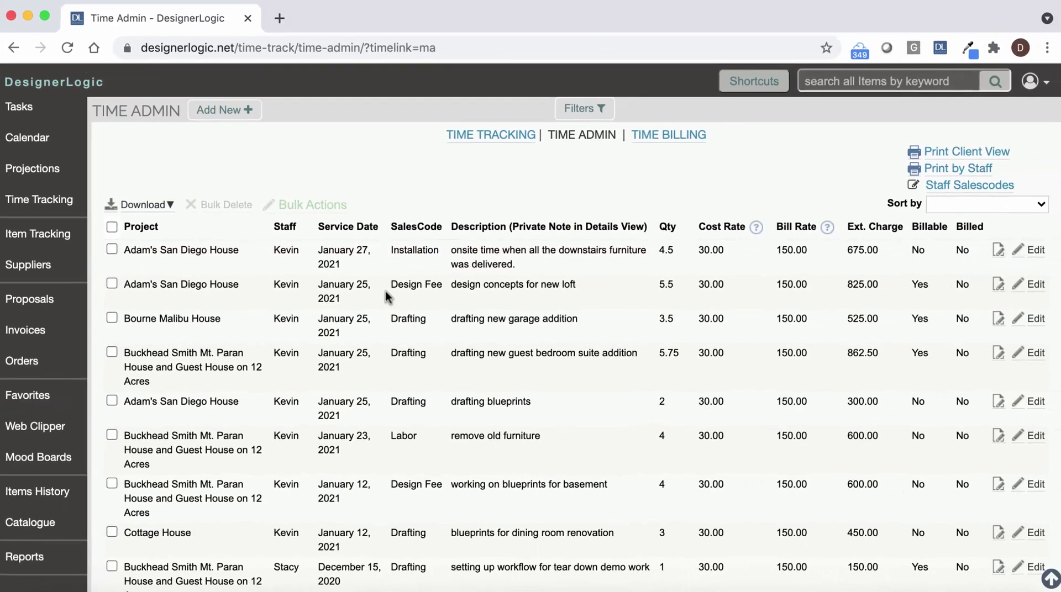
pyautogui.scroll(-1, 350, 296)
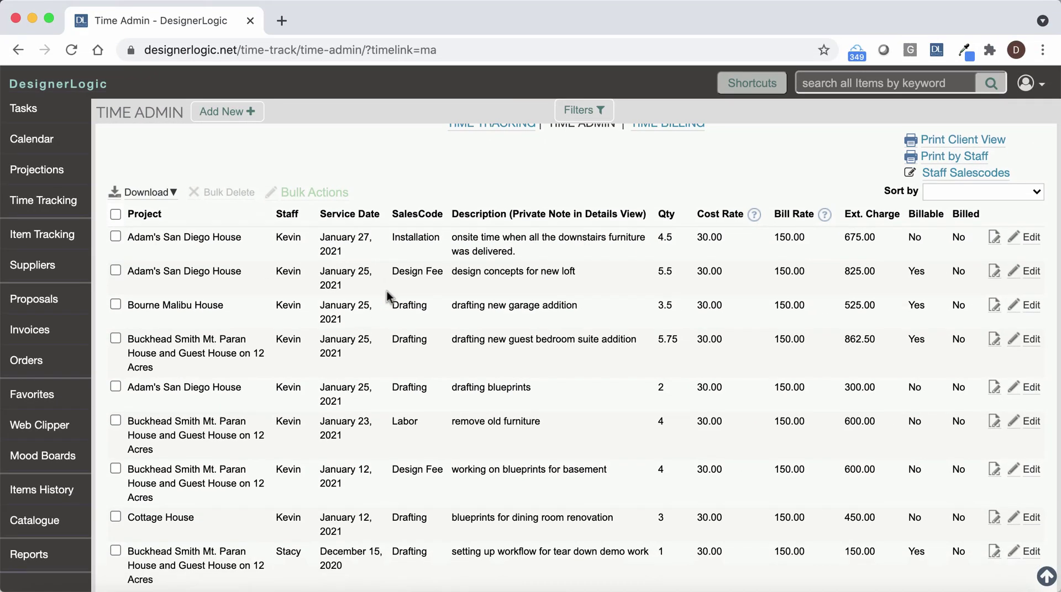
pyautogui.scroll(-5, 387, 297)
pyautogui.scroll(5, 387, 297)
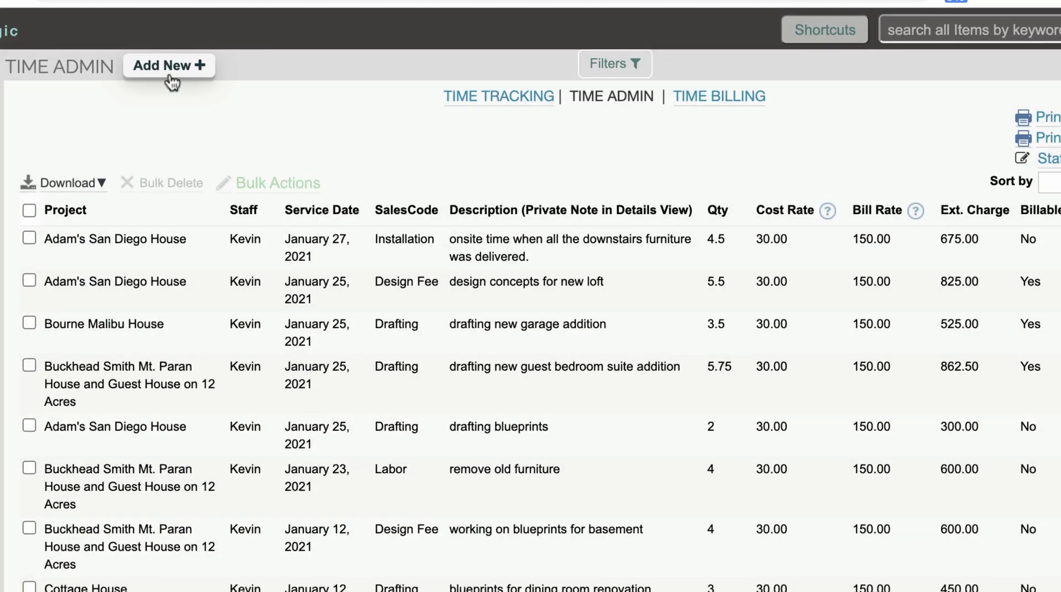
# Open a new time entry in Time Admin, check the selectable staff members, and cancel the entry
pyautogui.click(169, 80)
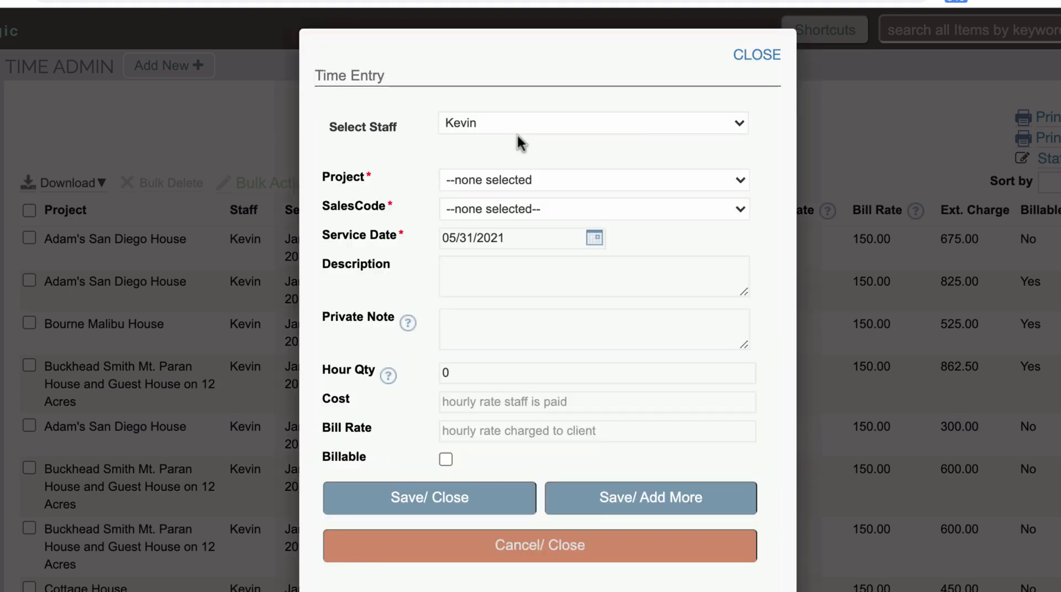
pyautogui.click(527, 126)
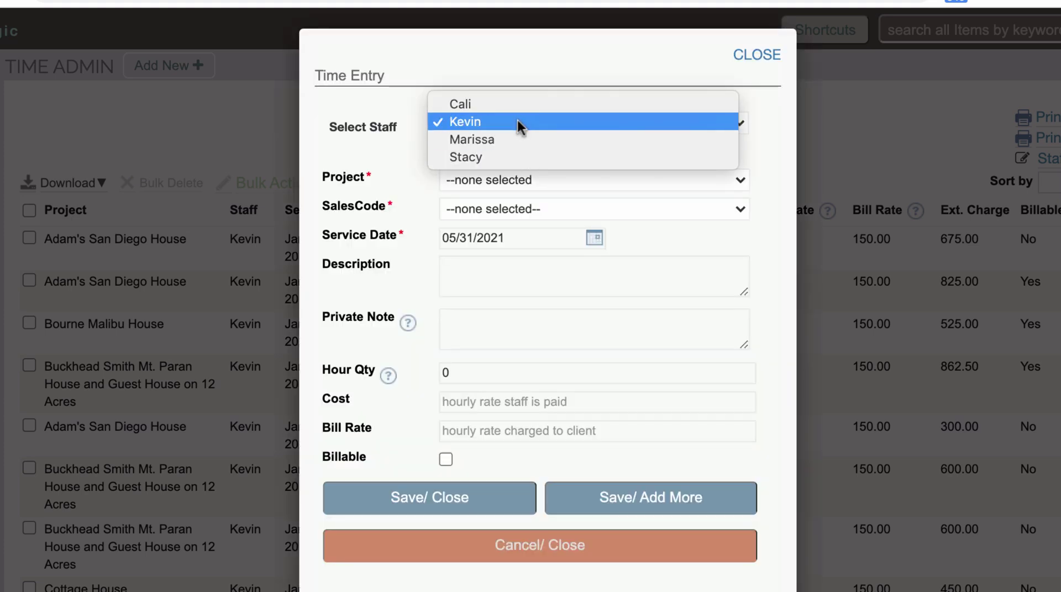
pyautogui.click(394, 126)
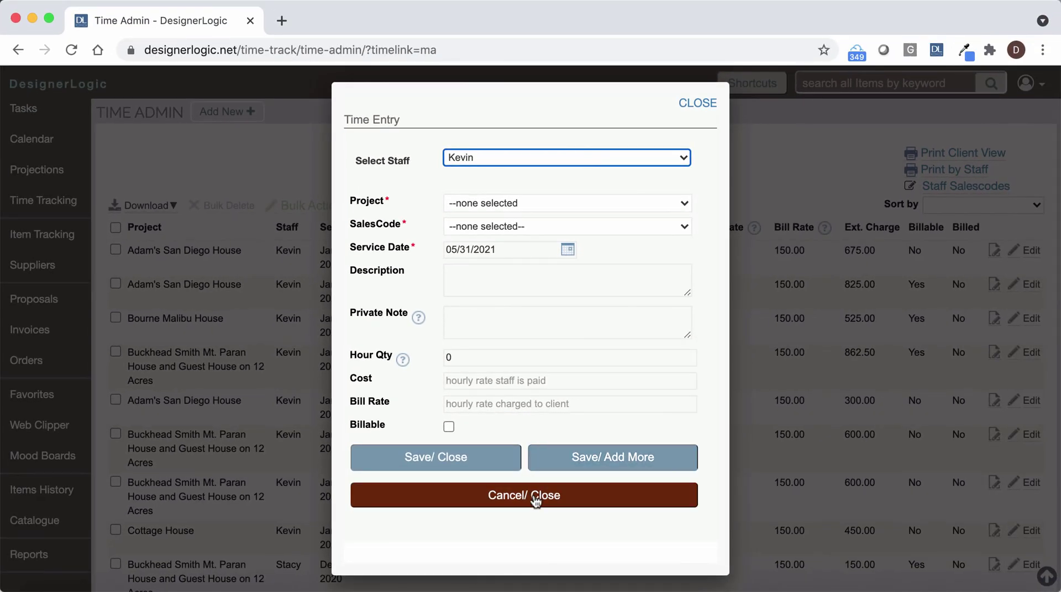
pyautogui.click(535, 496)
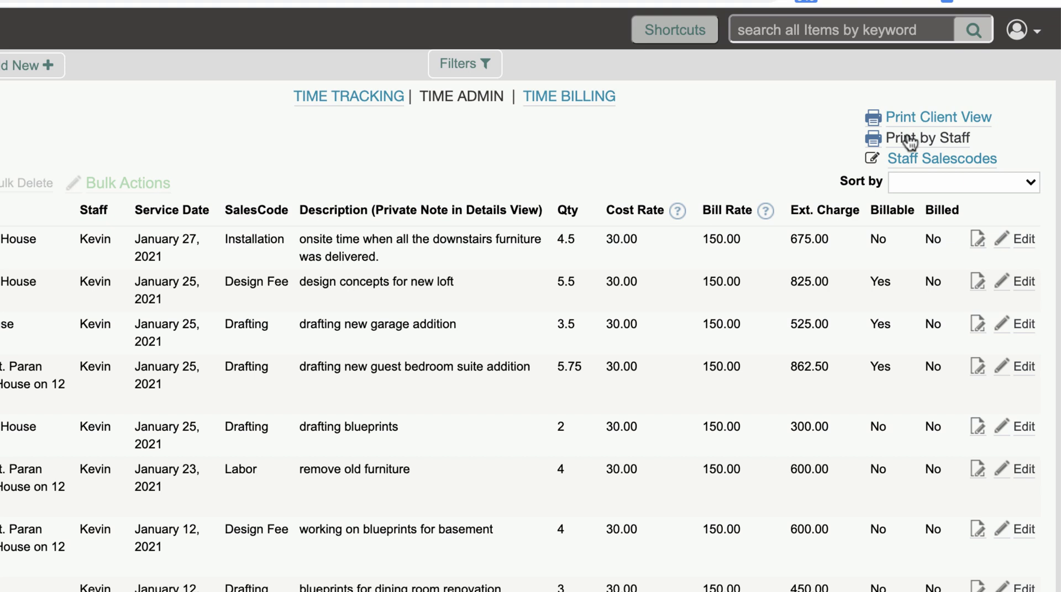
# Examine the hours, costs and charges per staff member in the Print by Staff report, and close it
pyautogui.click(918, 141)
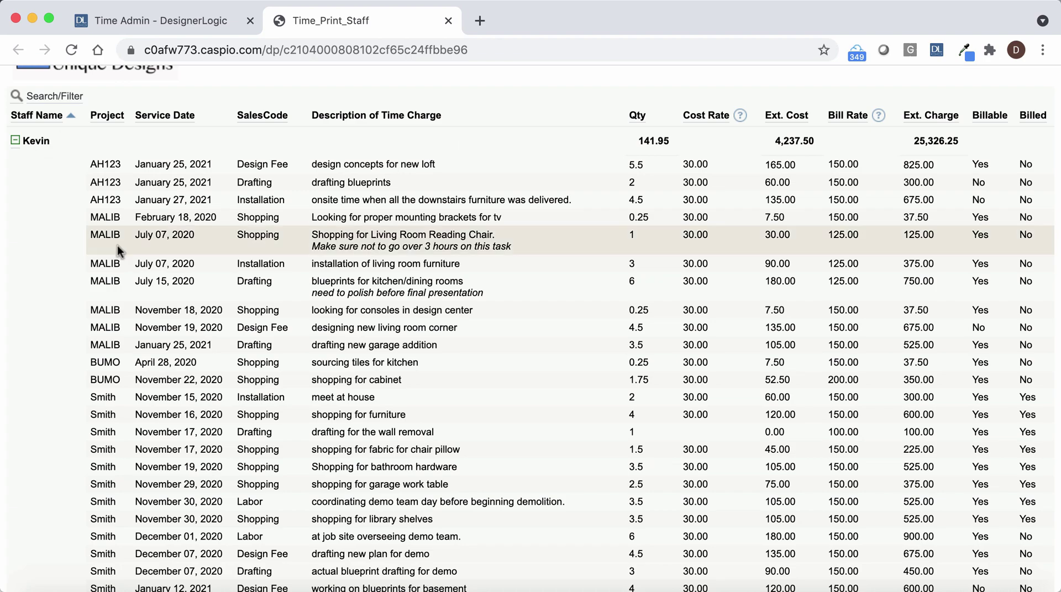
pyautogui.scroll(-1, 124, 332)
pyautogui.scroll(-2, 123, 335)
pyautogui.scroll(2, 577, 253)
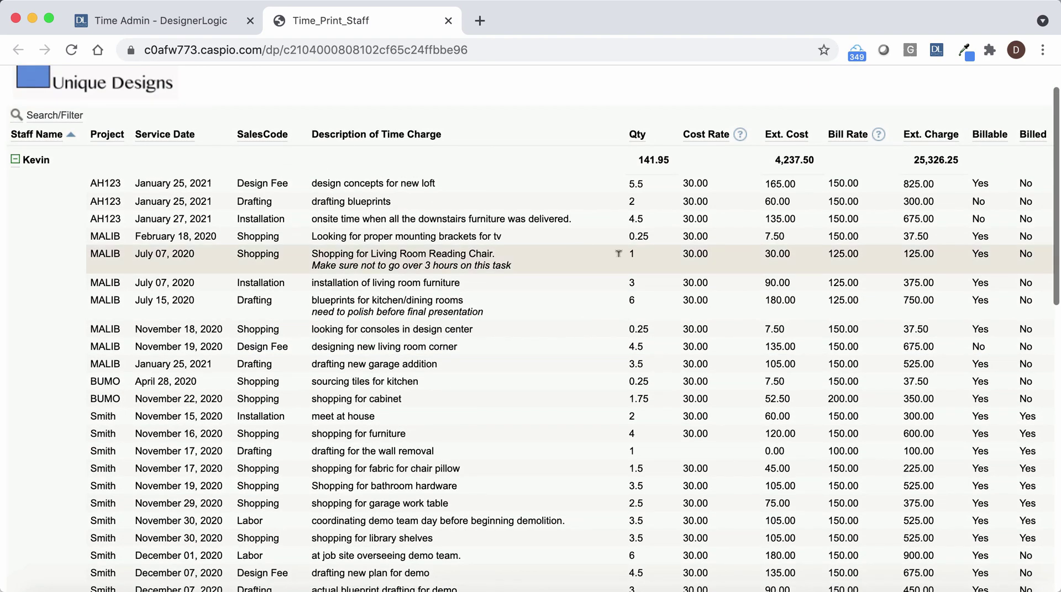
pyautogui.scroll(-6, 842, 354)
pyautogui.scroll(-6, 842, 355)
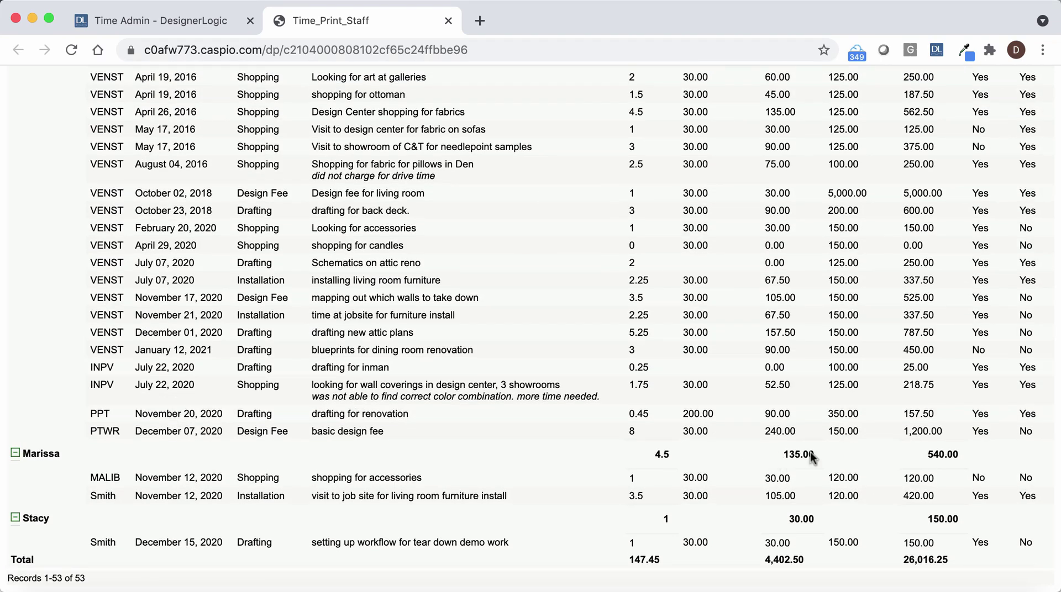
pyautogui.scroll(15, 790, 438)
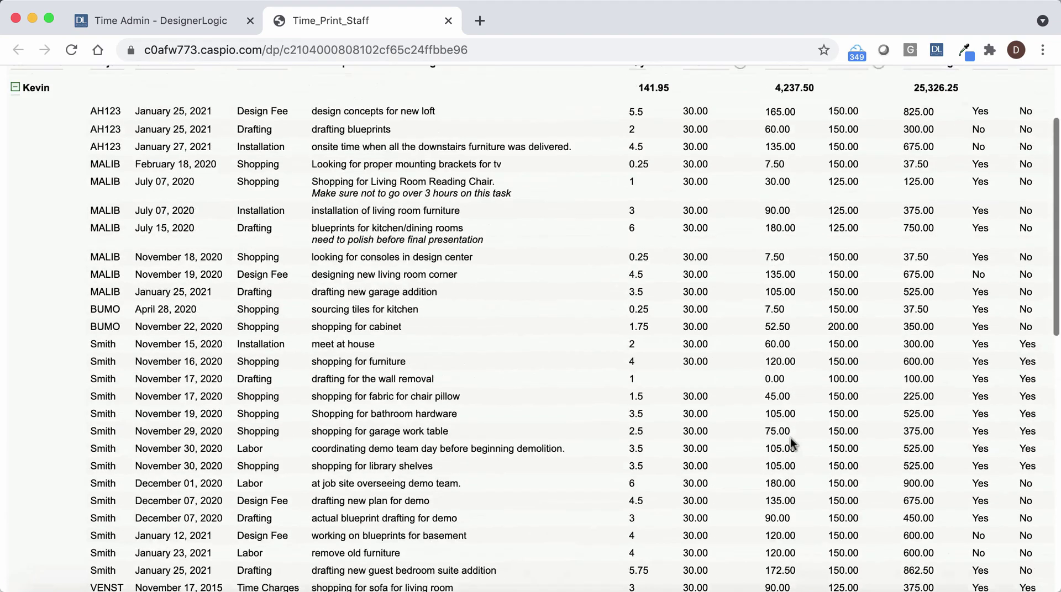
pyautogui.click(447, 21)
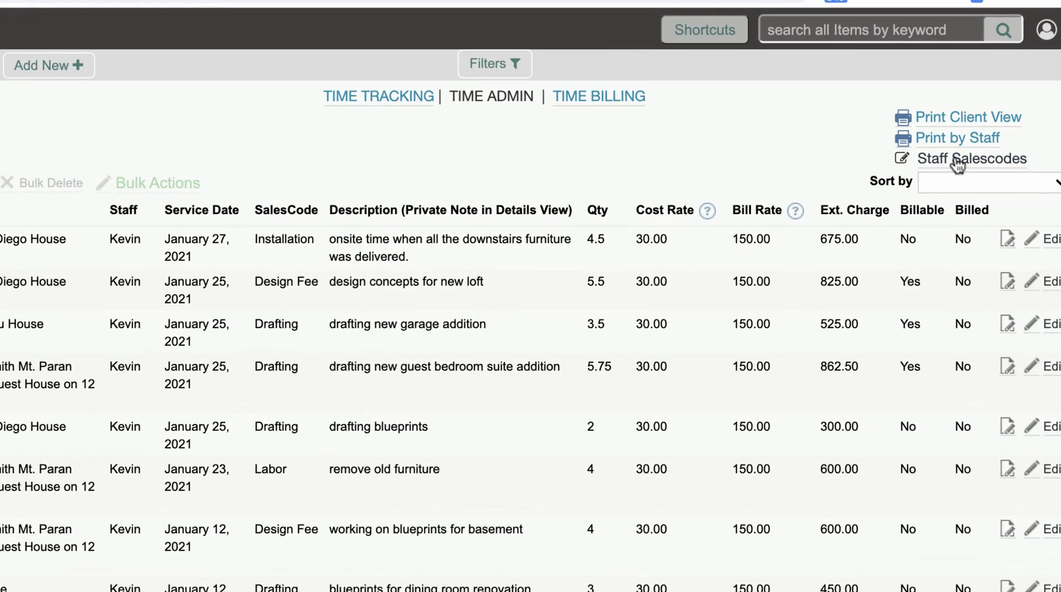
# Open Staff Salescodes from Time Admin and review each staff member's billing costs and rates
pyautogui.click(915, 172)
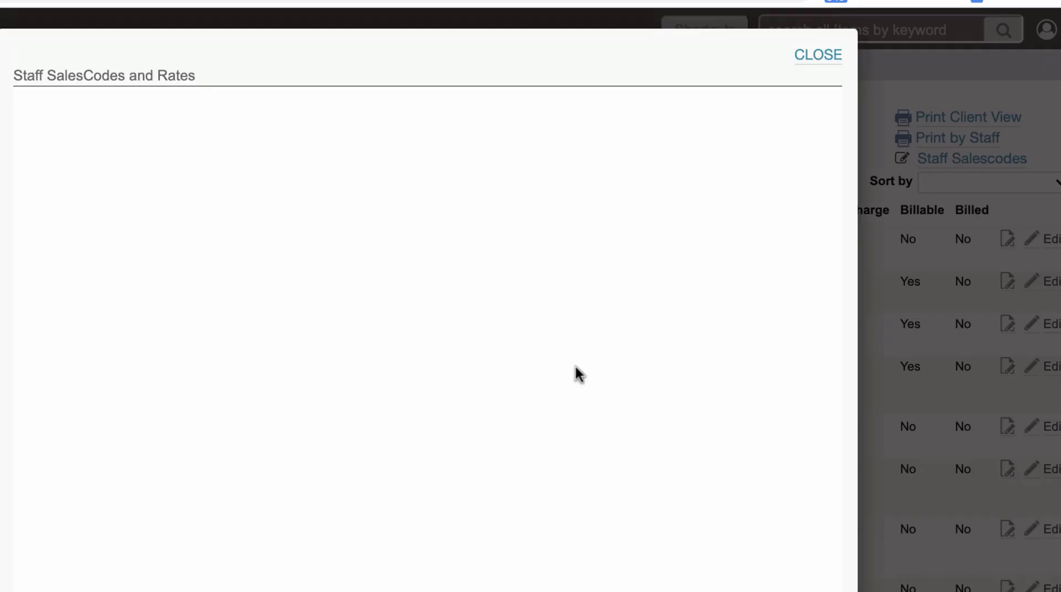
pyautogui.scroll(-5, 274, 377)
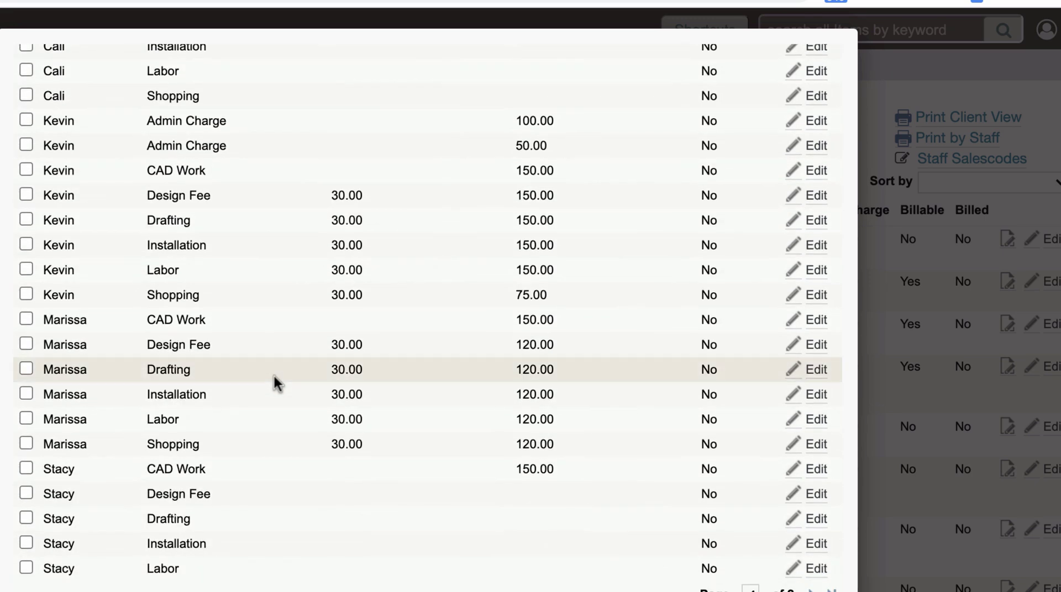
pyautogui.scroll(5, 274, 376)
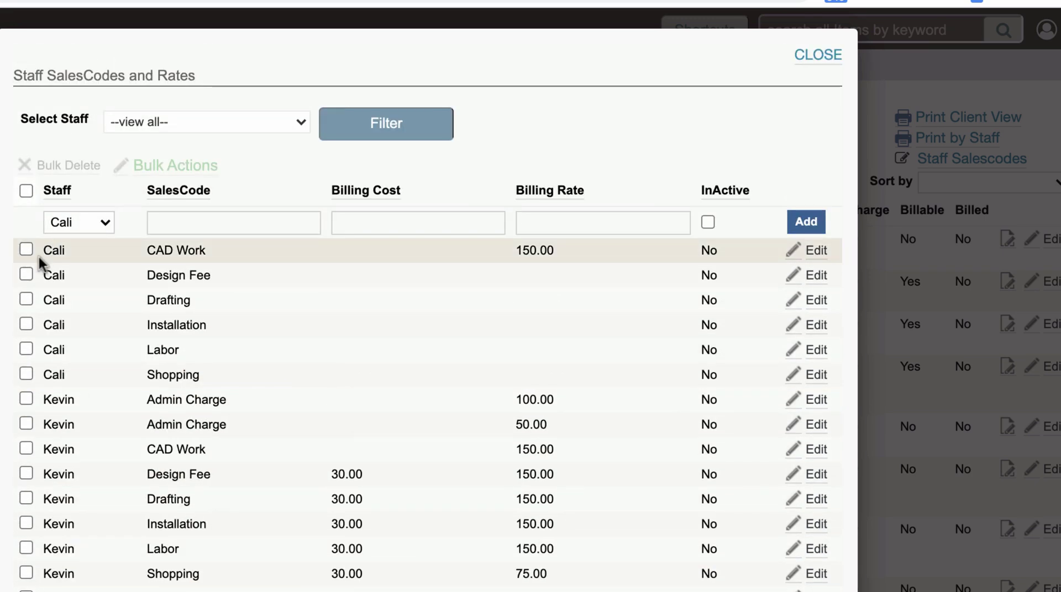